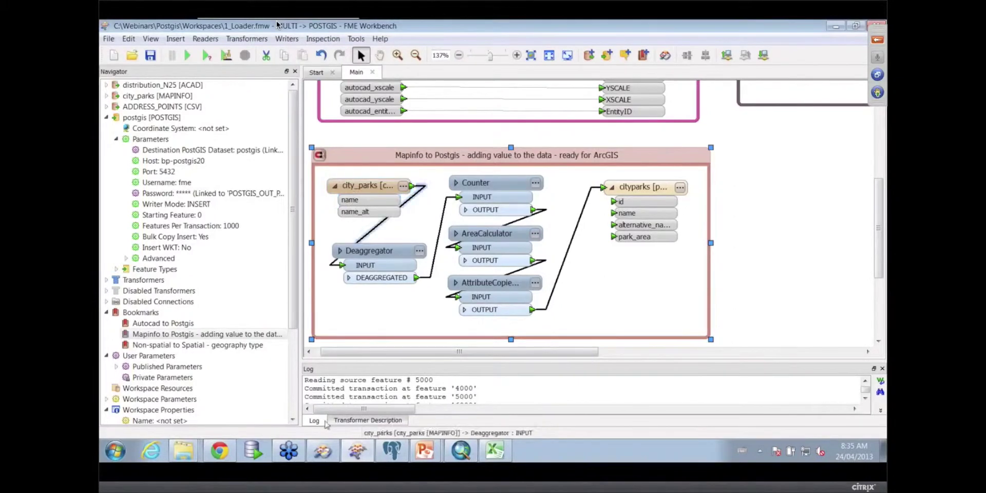
Step: Inspect the city_parks MapInfo reader feature type in FME Data Inspector
right_click(358, 186)
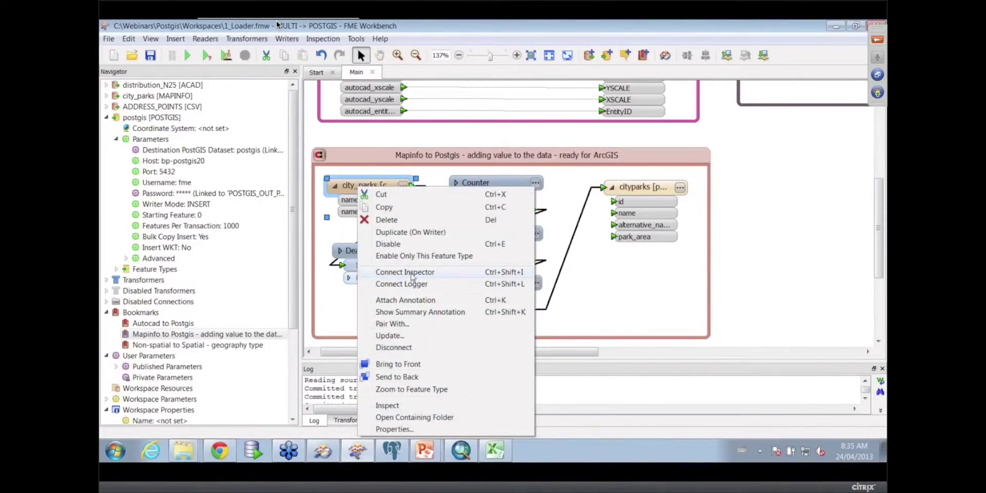
left_click(421, 406)
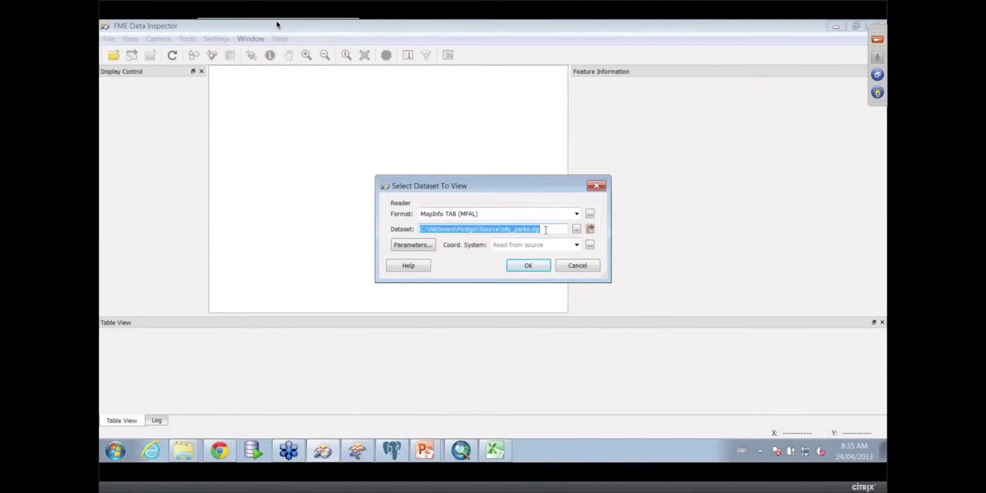
Step: Load the city_parks.zip MapInfo TAB dataset, enlarge the Table View, and query the magenta polygon
left_click(527, 267)
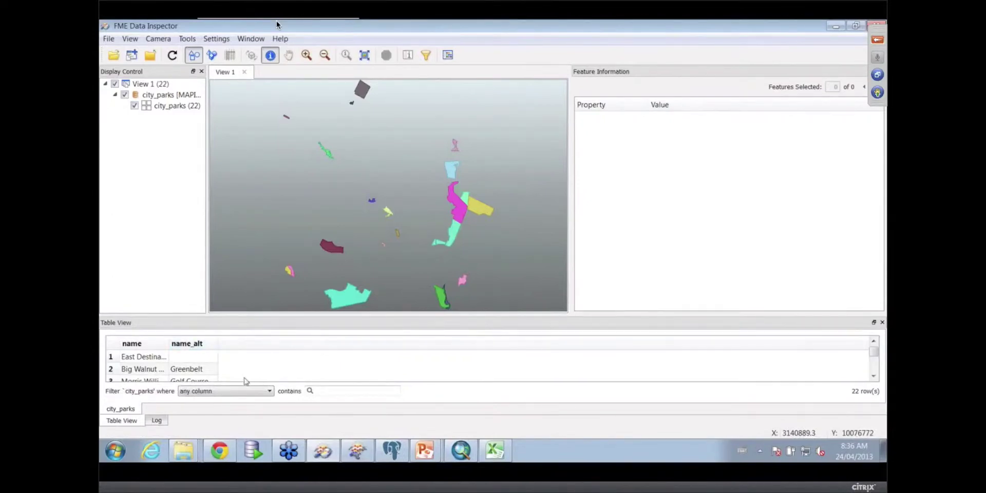
left_click_drag(303, 315, 302, 223)
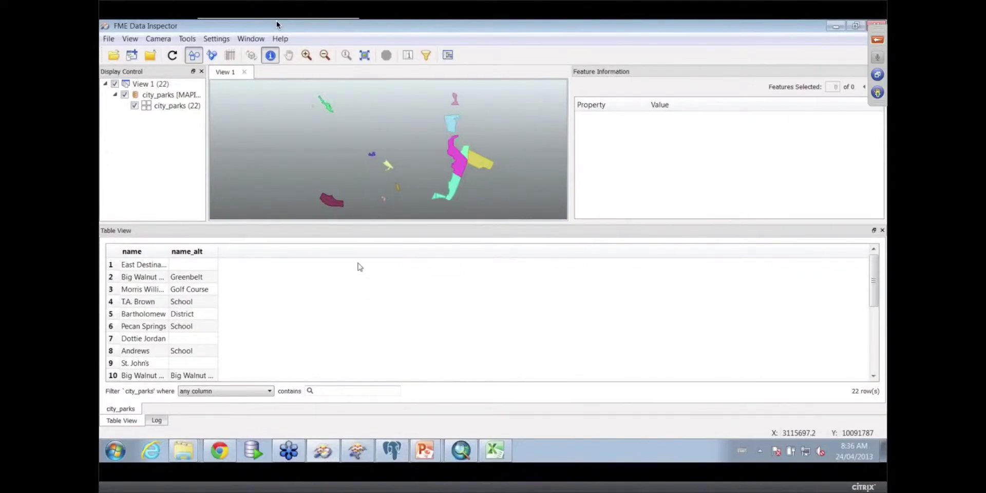
left_click(460, 165)
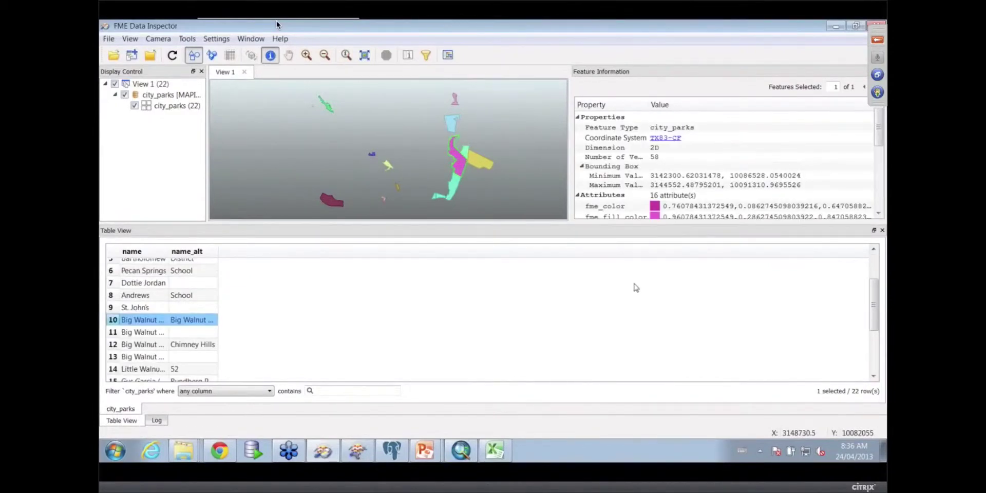
Step: Show the attribute table in the main view, resize it, then return to the 2D map
left_click(232, 56)
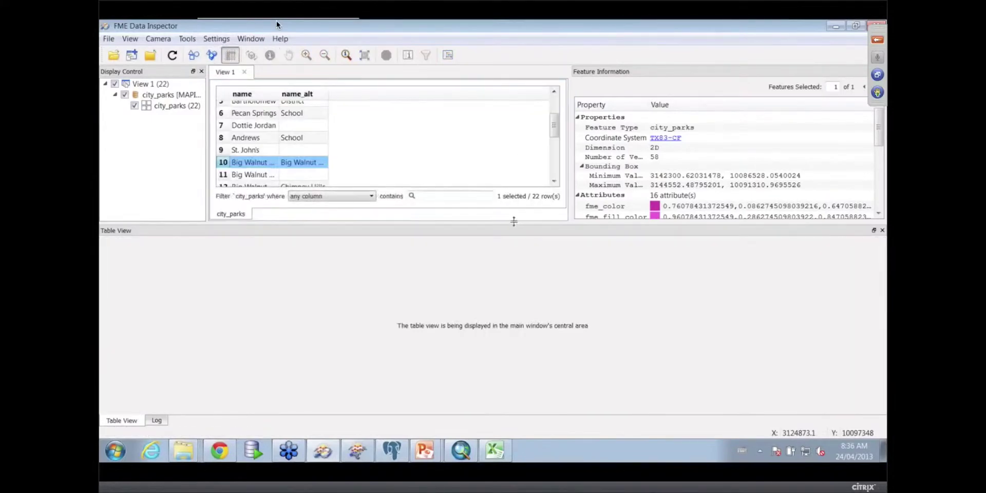
left_click_drag(513, 221, 519, 314)
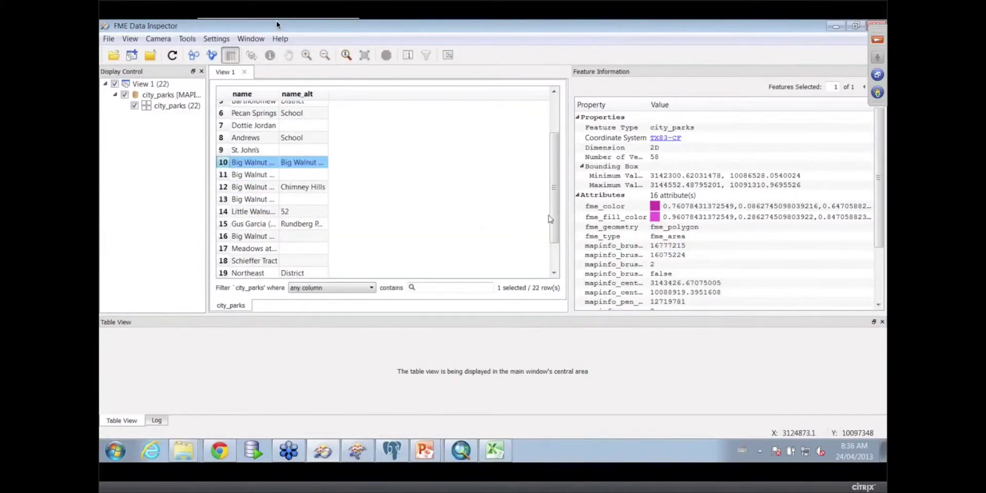
left_click_drag(553, 218, 556, 169)
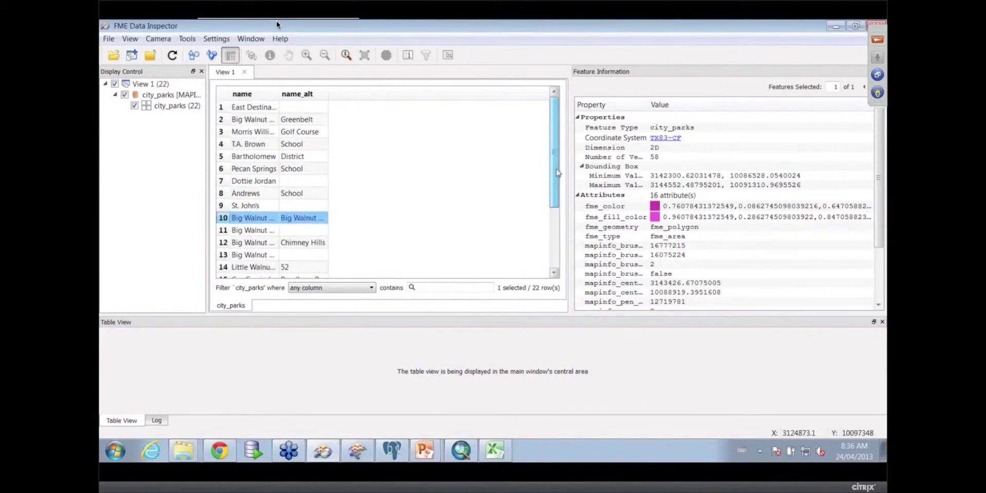
left_click(194, 55)
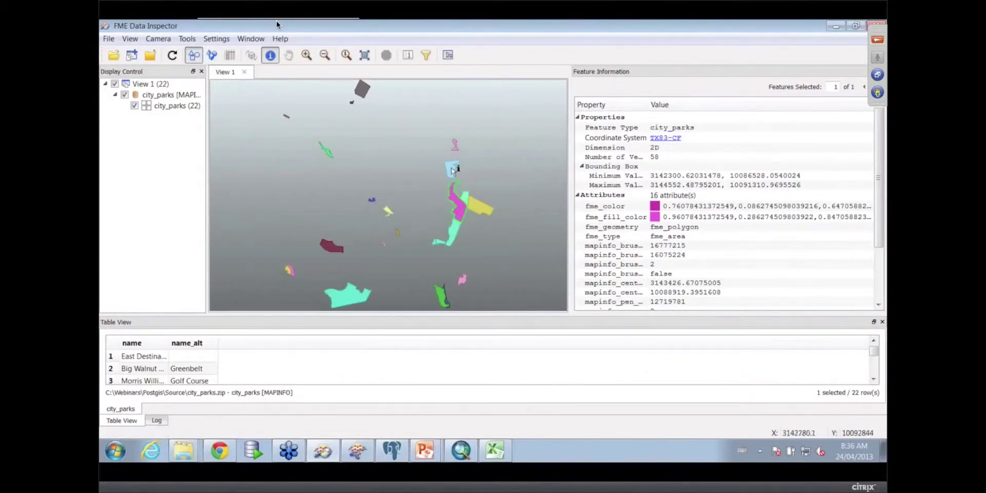
Step: Inspect Big Walnut Creek's 15 attributes and its 25-point polygon boundary
left_click(452, 169)
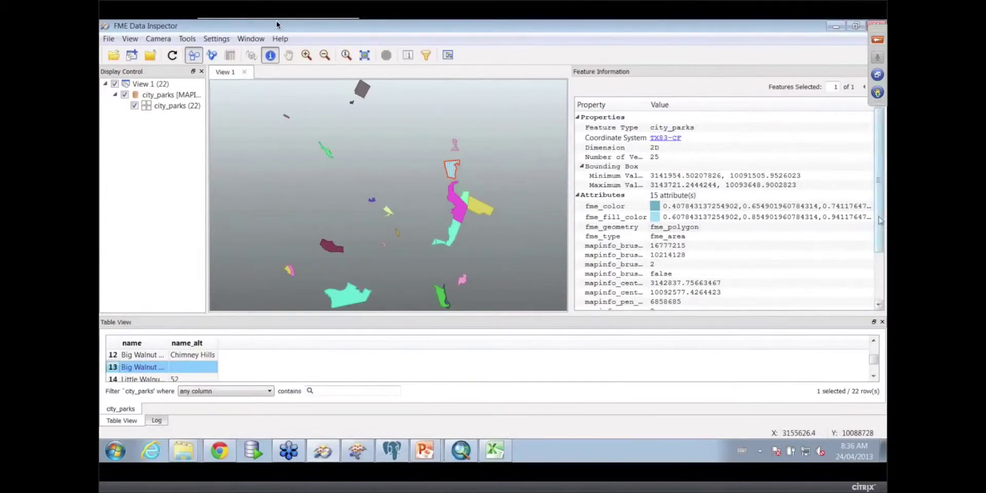
scroll(833, 257, "down", 2)
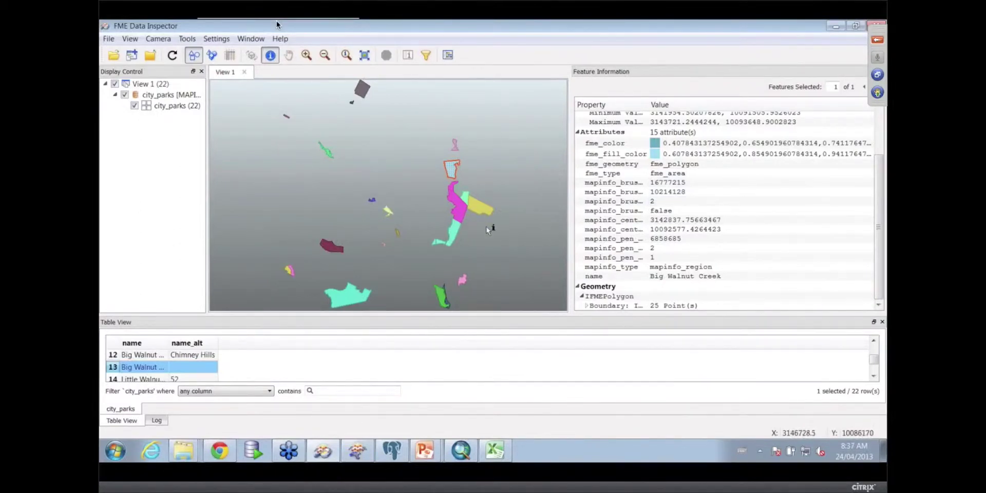
mouse_move(426, 451)
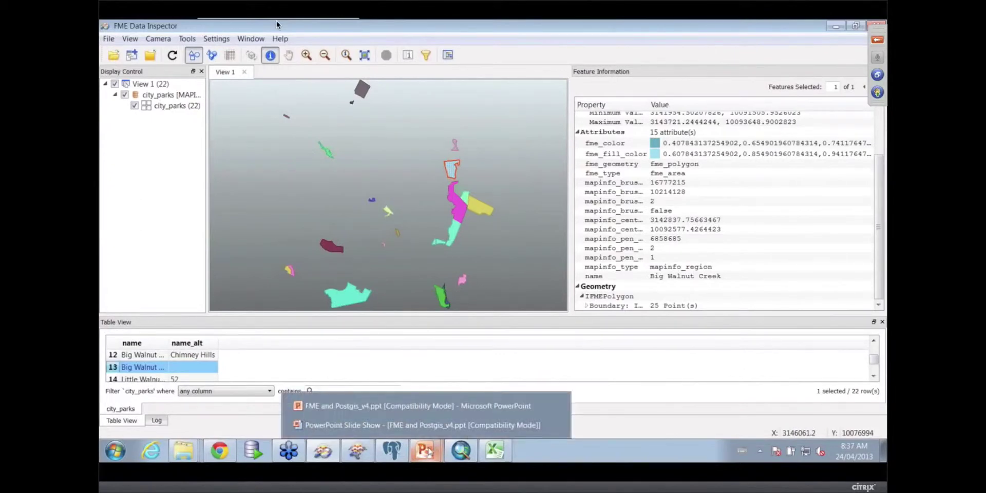
Step: Query the Northeast park's 16 attributes and 3-area aggregate, then zoom into its polygons
left_click(358, 451)
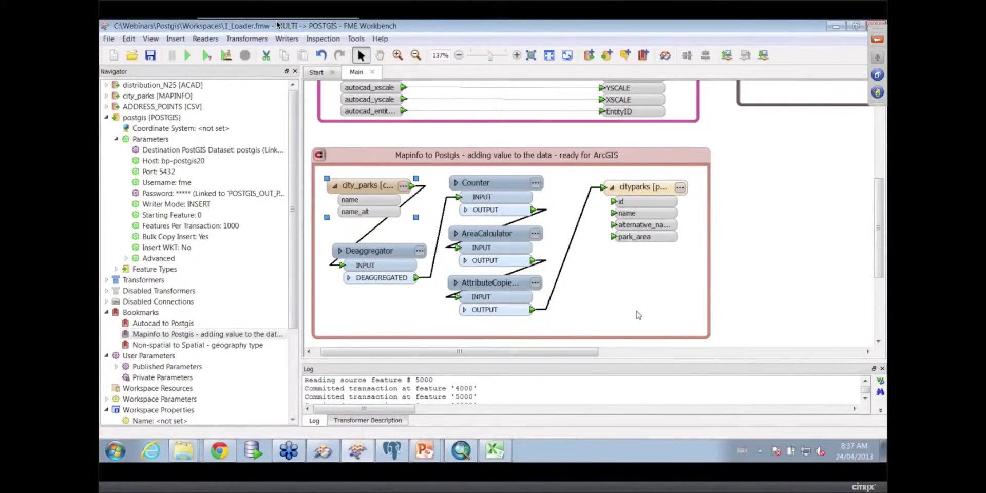
left_click(322, 451)
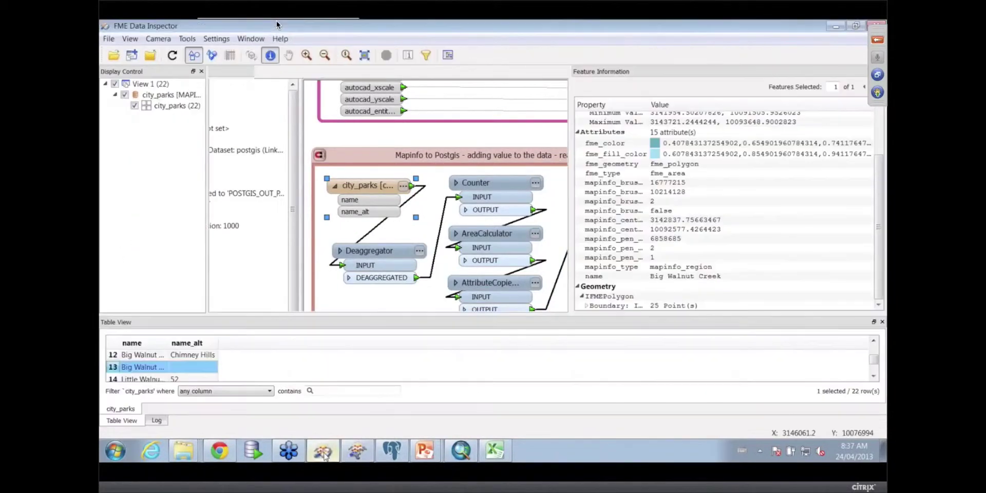
left_click(456, 237)
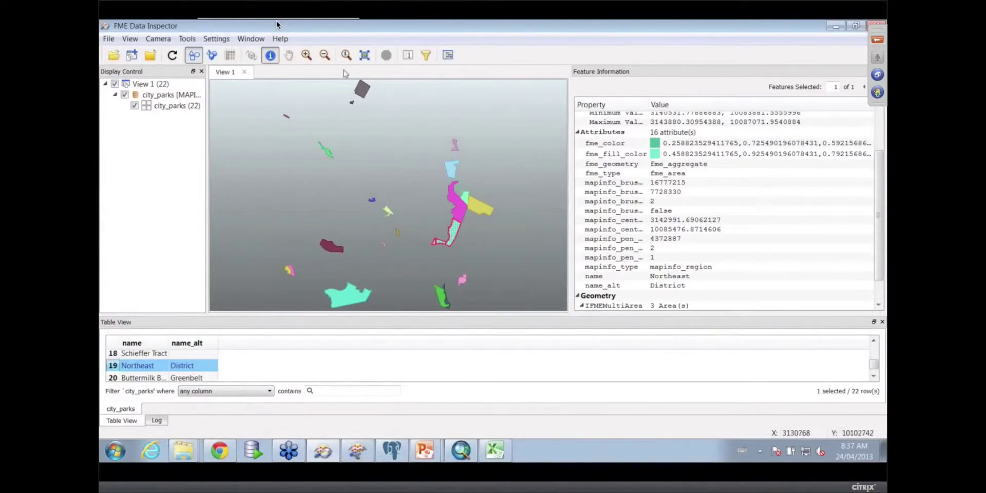
left_click(306, 55)
left_click_drag(415, 208, 470, 271)
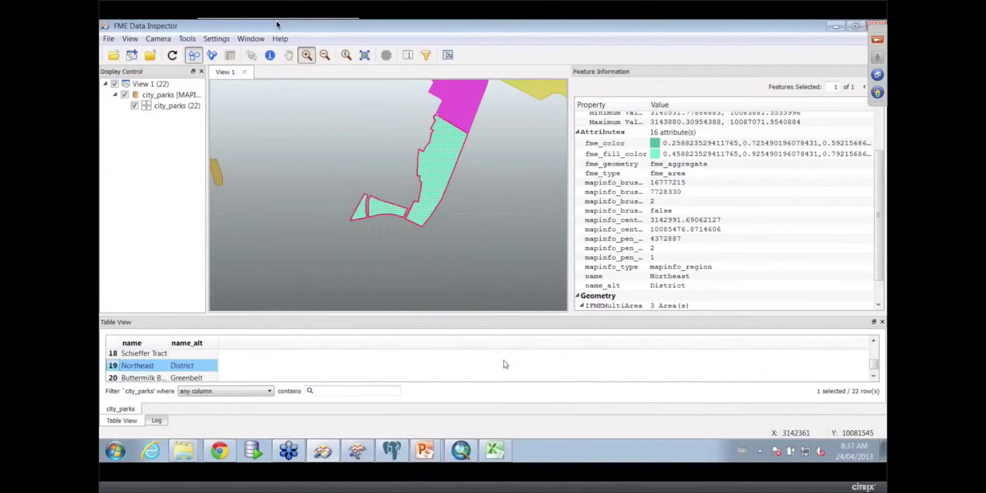
Step: Return to FME Workbench showing the MapInfo-to-PostGIS bookmark and cityparks destination
left_click(357, 451)
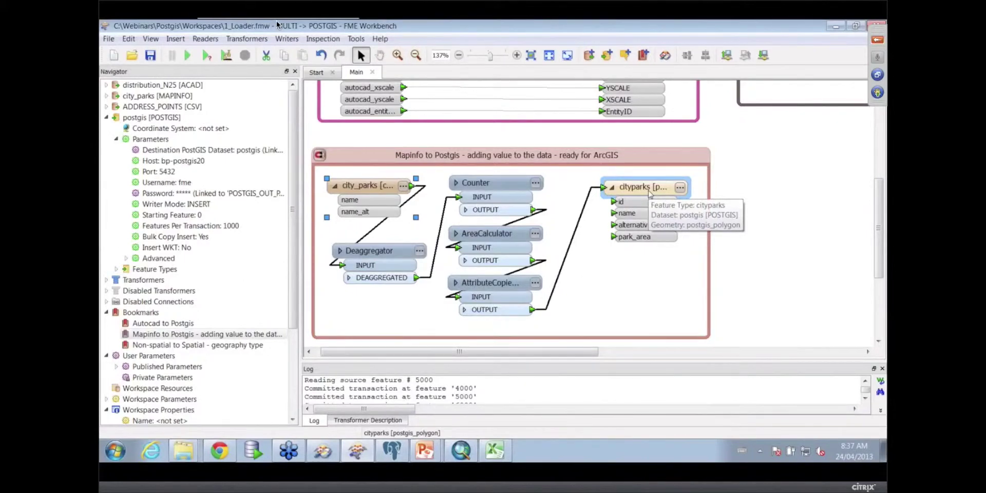
left_click(680, 187)
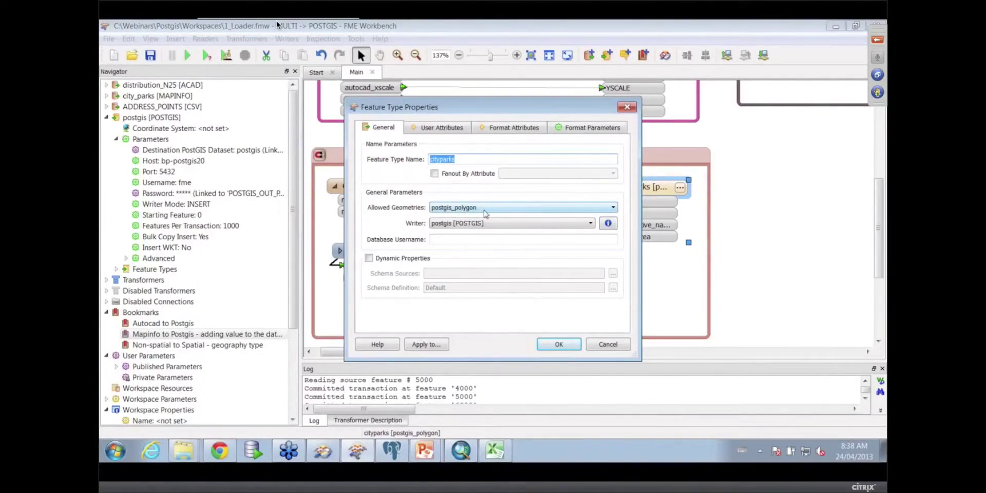
left_click(445, 127)
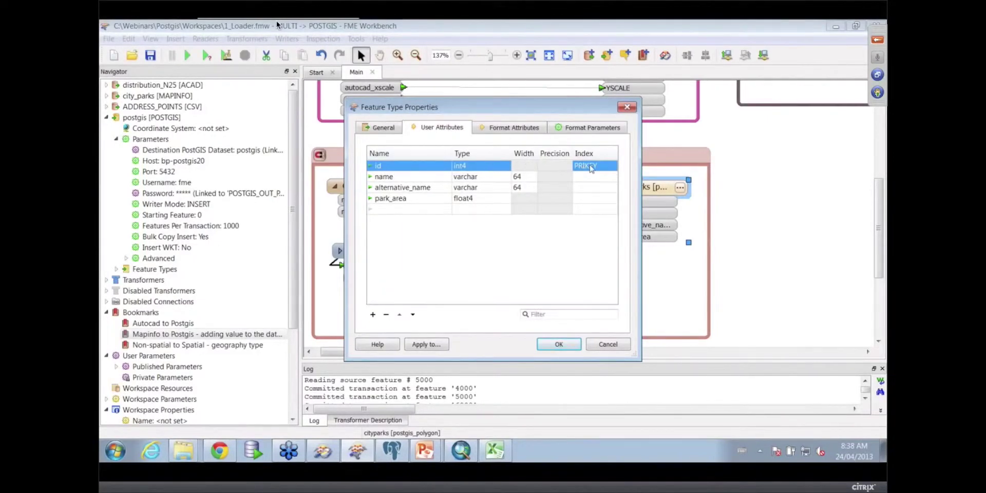
left_click(623, 109)
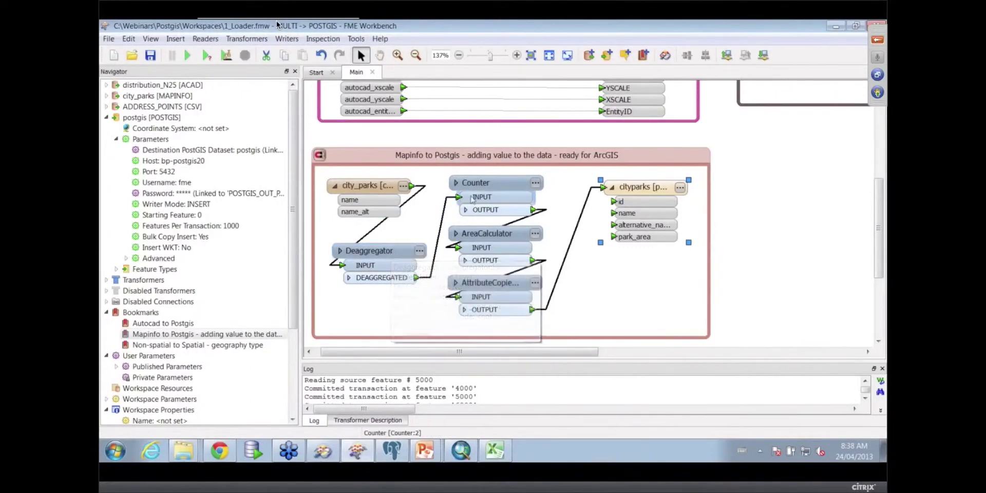
Step: Check the AreaCalculator's park_area output without changes, then bring up the AttributeCopier parameters
mouse_move(504, 184)
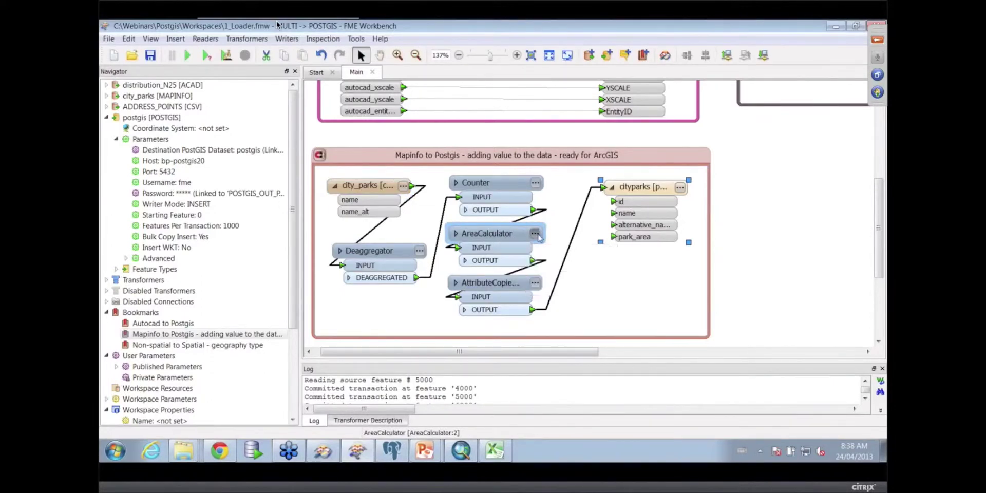
left_click(536, 234)
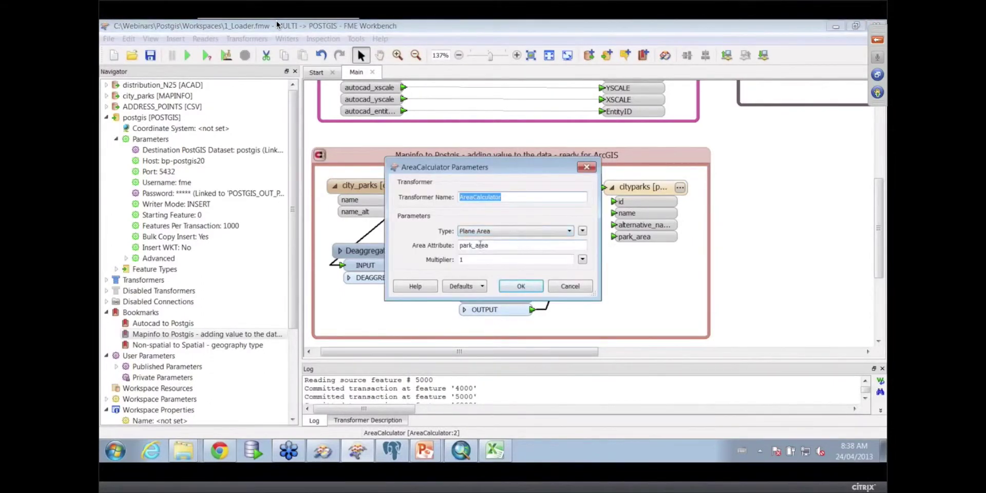
left_click(497, 245)
double_click(514, 245)
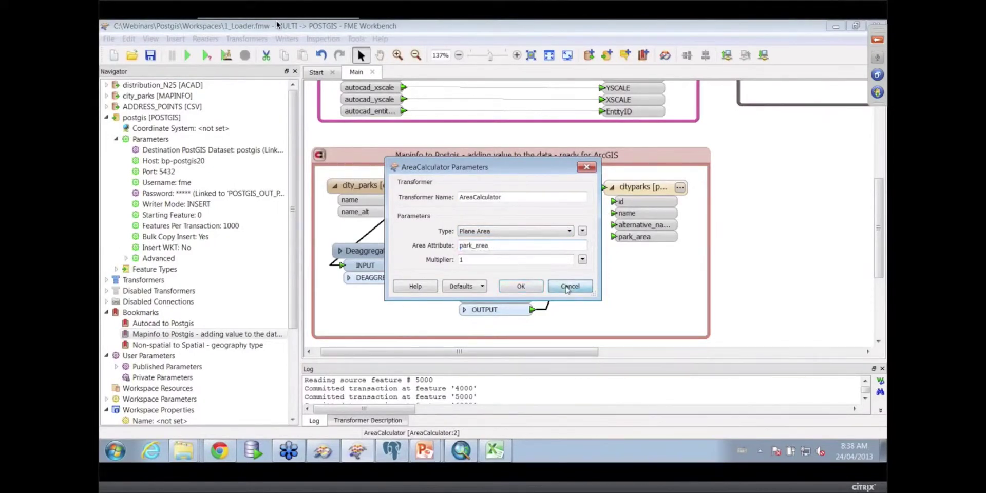
left_click(570, 286)
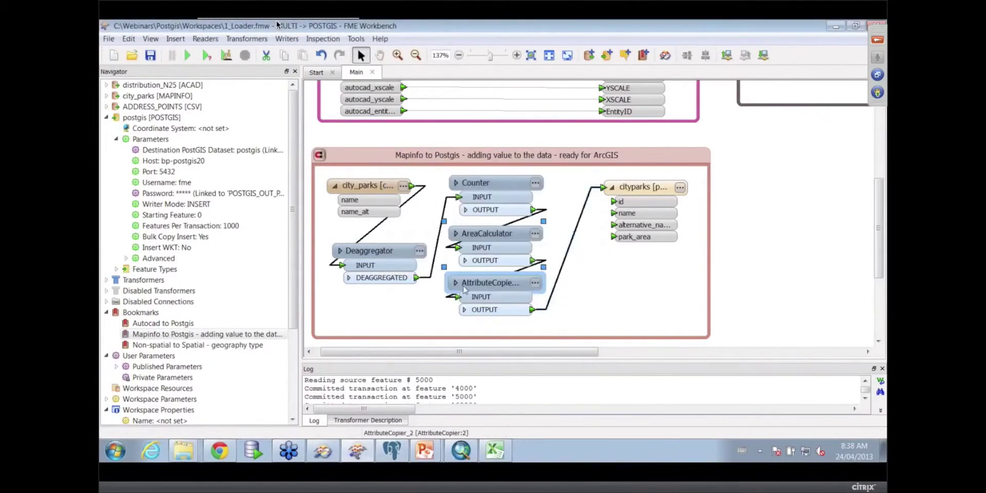
left_click(536, 284)
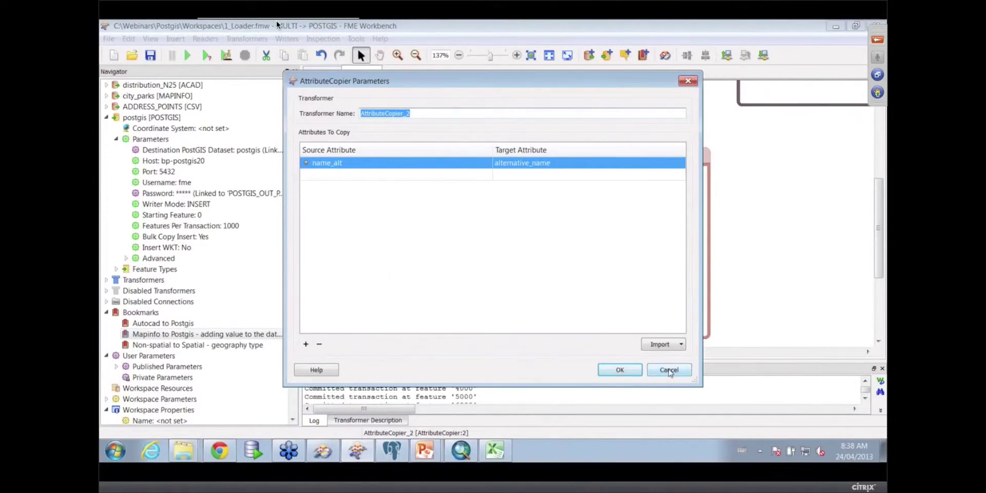
Step: Cancel the AttributeCopier parameters, keeping the name_alt to alternative_name copy unchanged
left_click(669, 370)
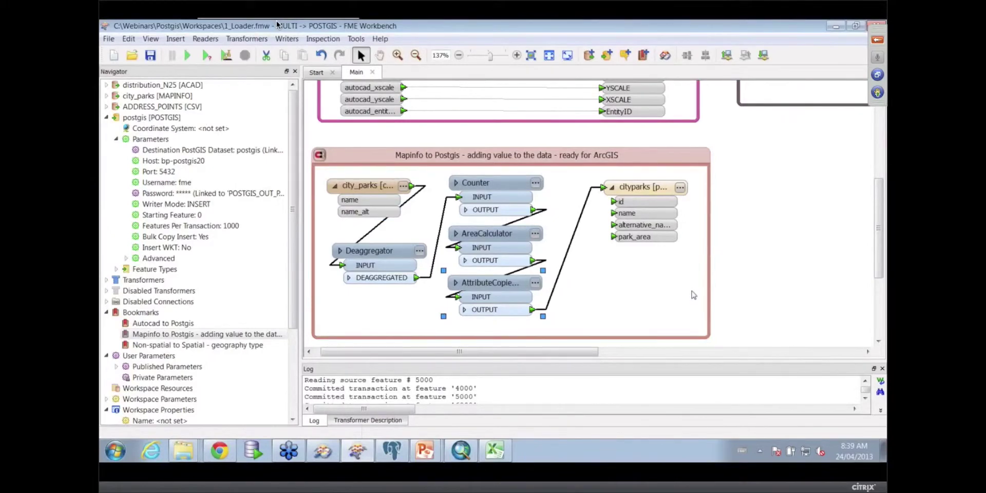
Step: Select the Deaggregator and run the translation, writing 26 features to cityparks
left_click(370, 251)
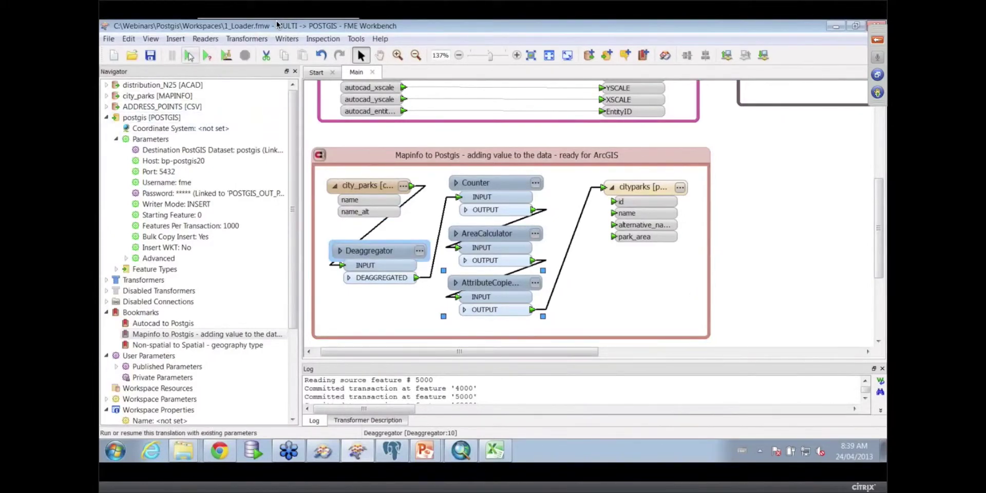
left_click(189, 57)
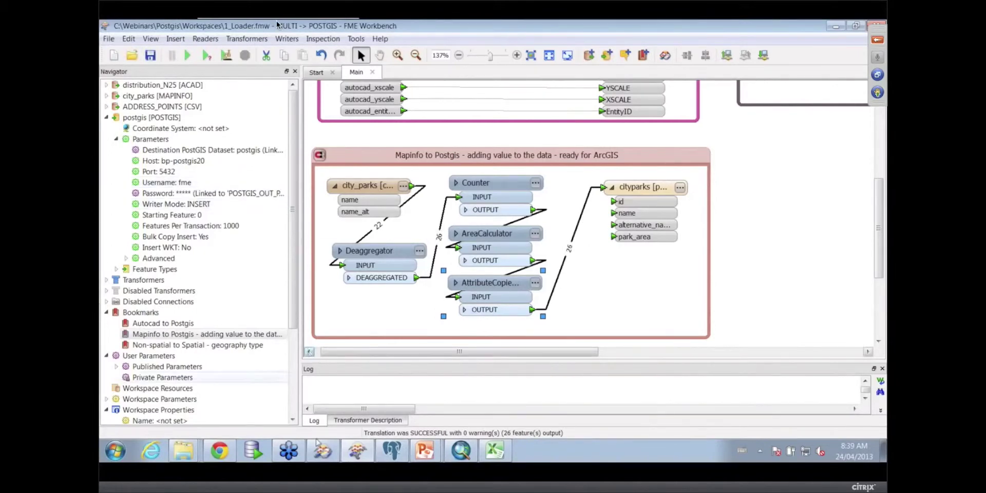
Step: Switch to pgAdmin III and refresh the postgis database
mouse_move(397, 455)
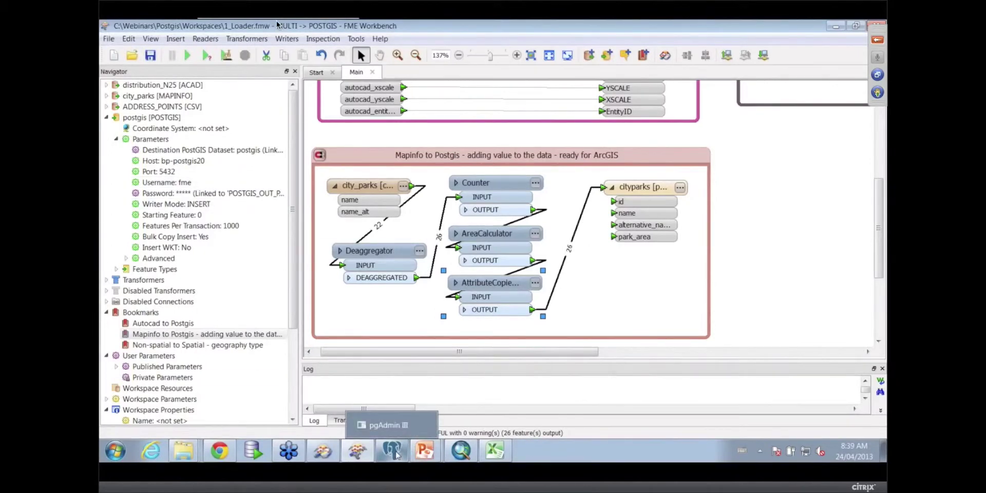
left_click(395, 454)
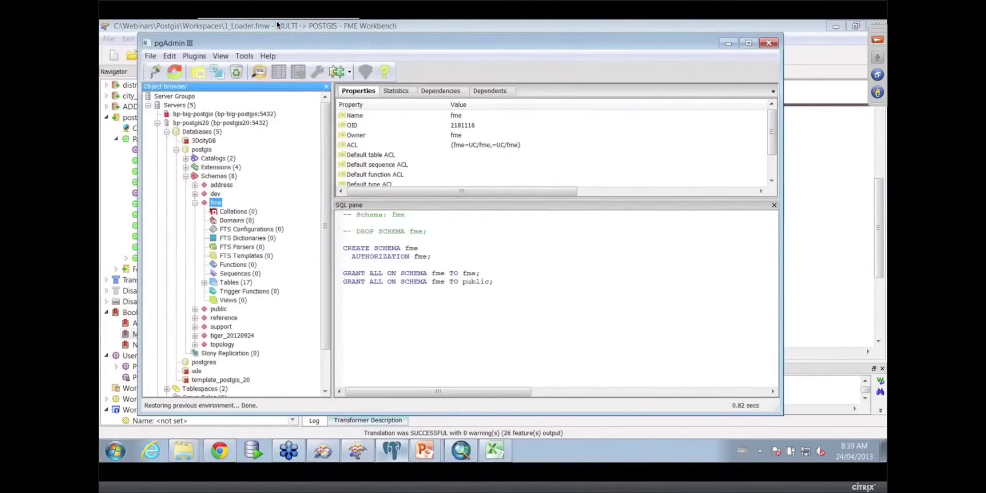
right_click(201, 149)
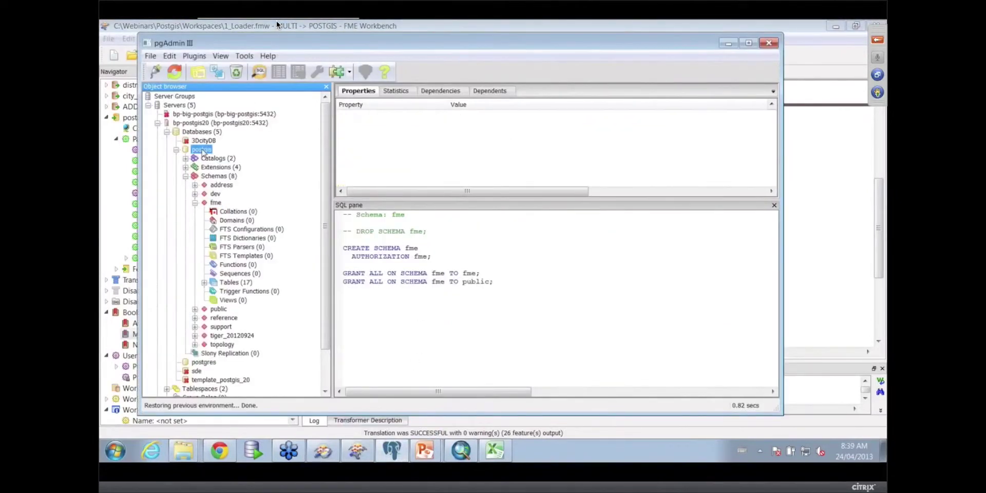
left_click(228, 155)
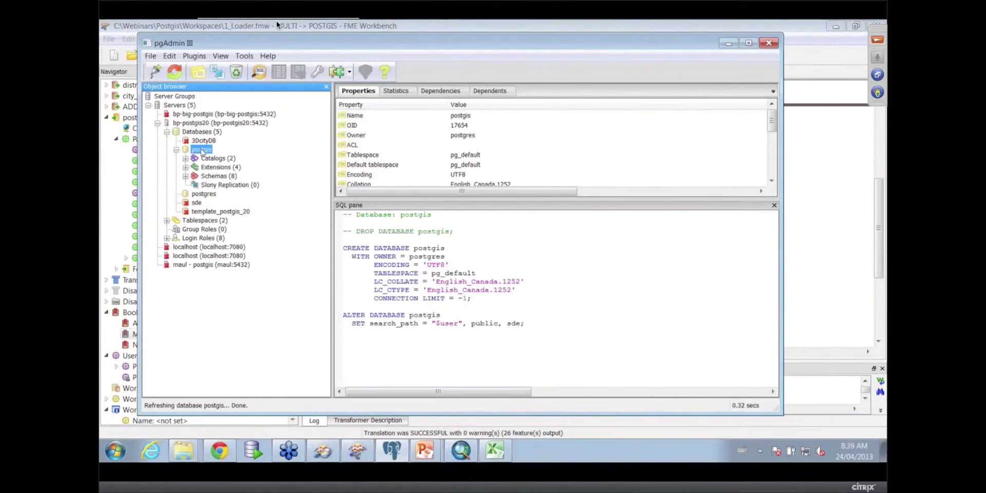
Step: Expand Schemas > fme > Tables > cityparks to list its five columns
left_click(186, 176)
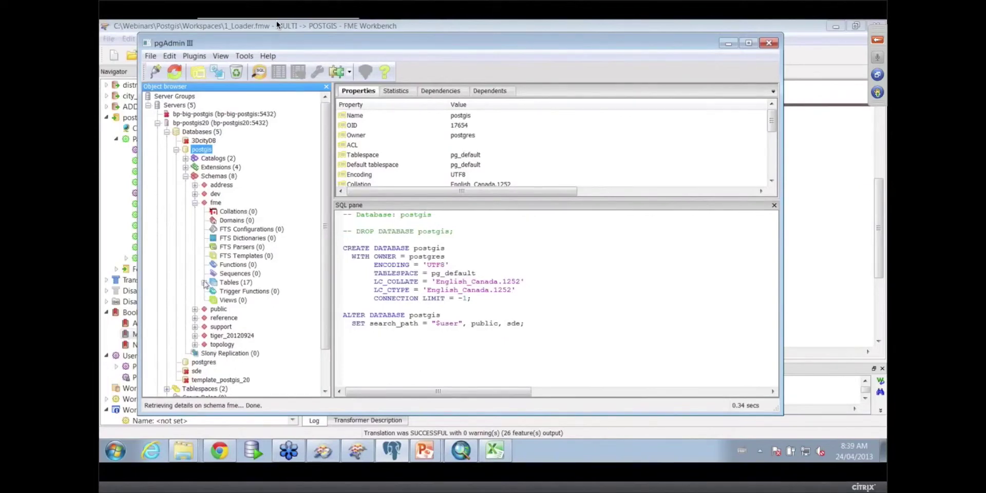
left_click(204, 282)
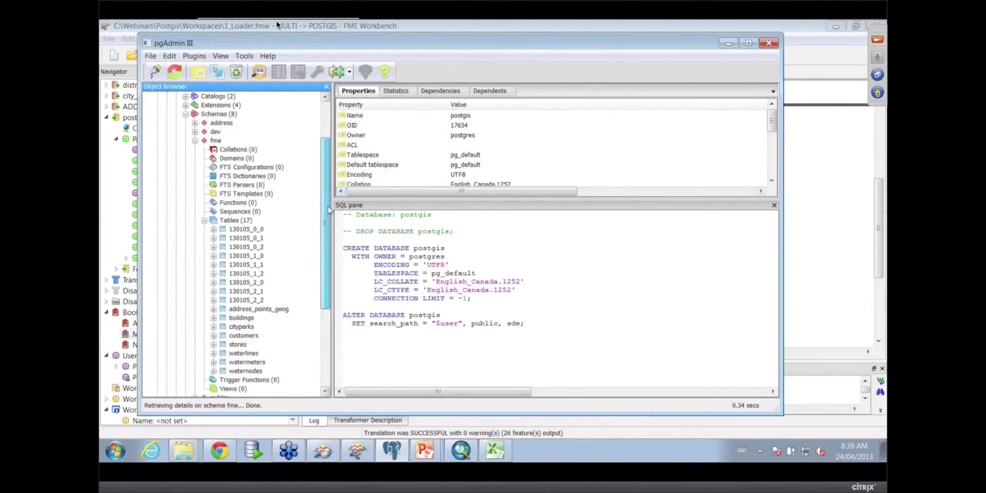
scroll(328, 209, "down", 4)
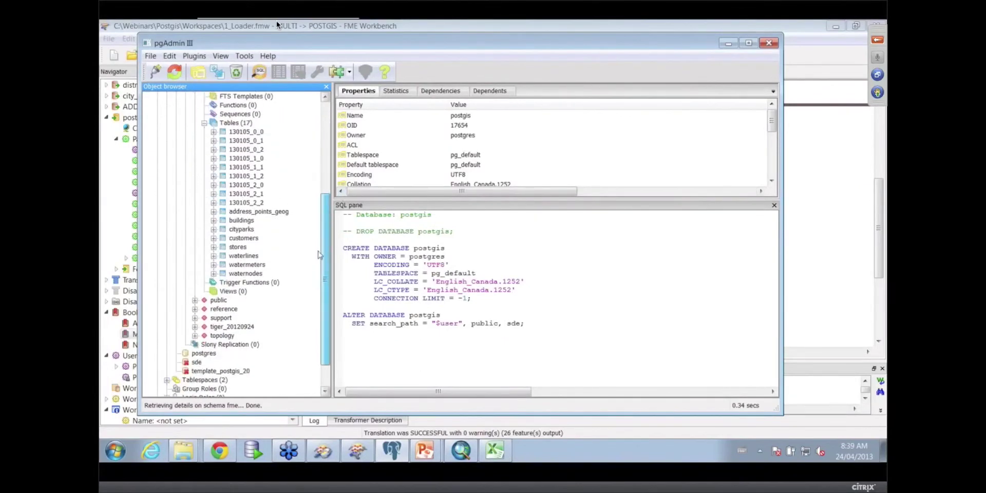
left_click(213, 229)
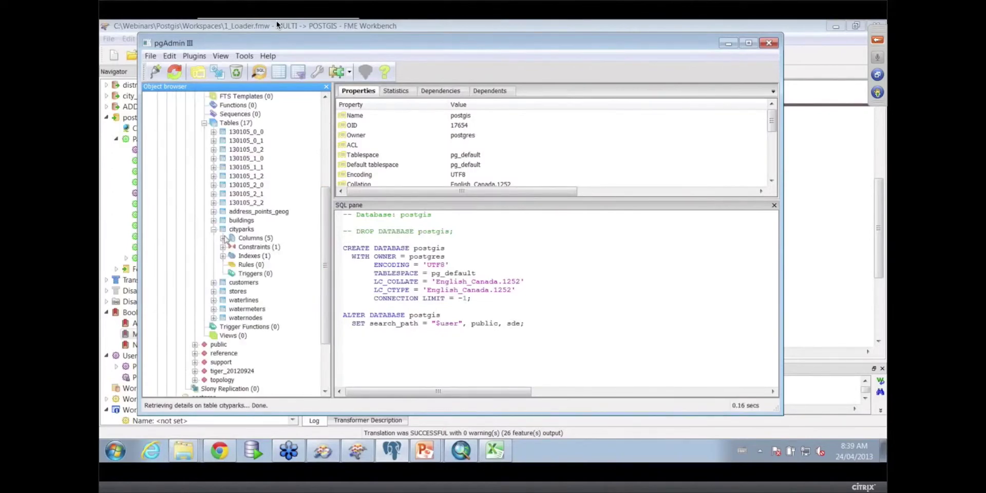
left_click(223, 239)
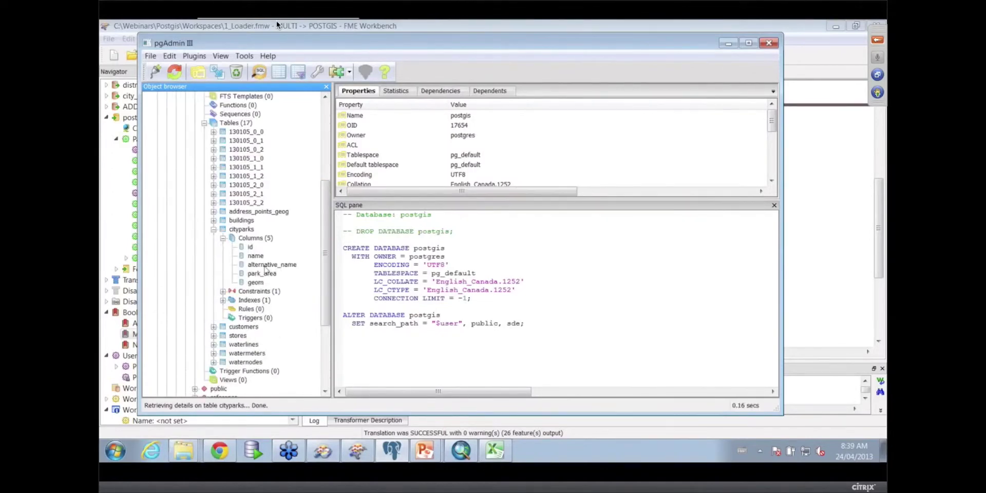
right_click(248, 229)
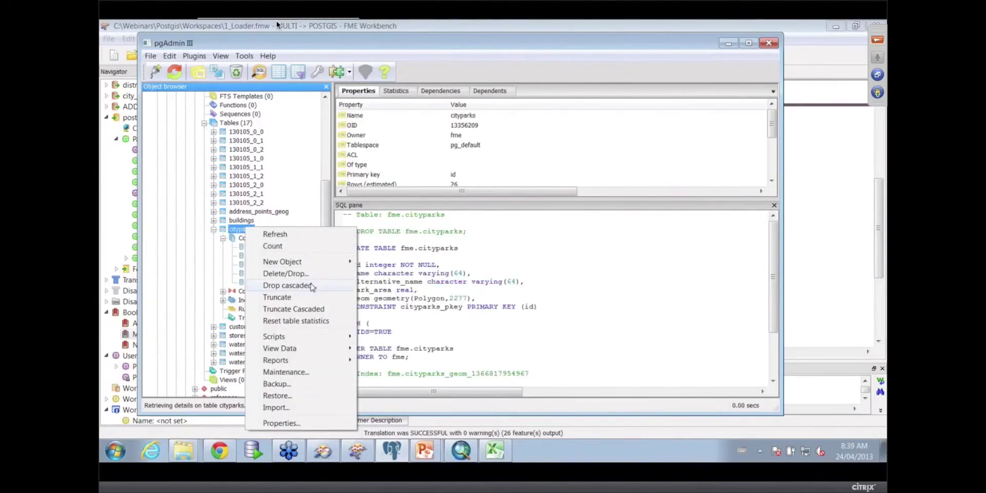
mouse_move(330, 353)
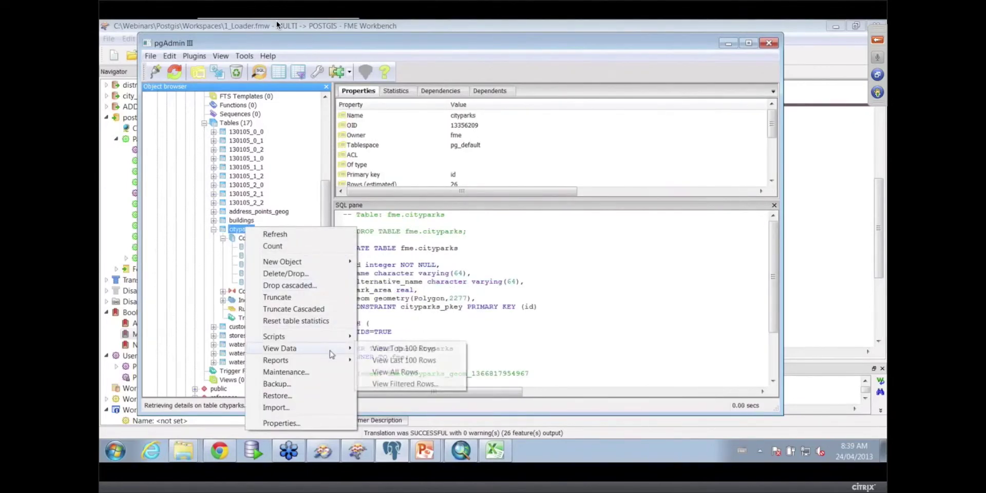
left_click(403, 349)
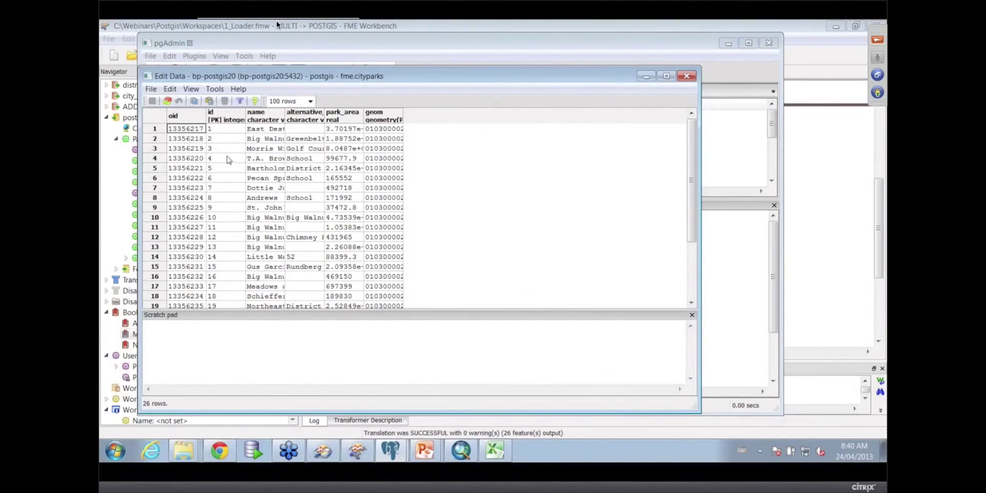
left_click(686, 76)
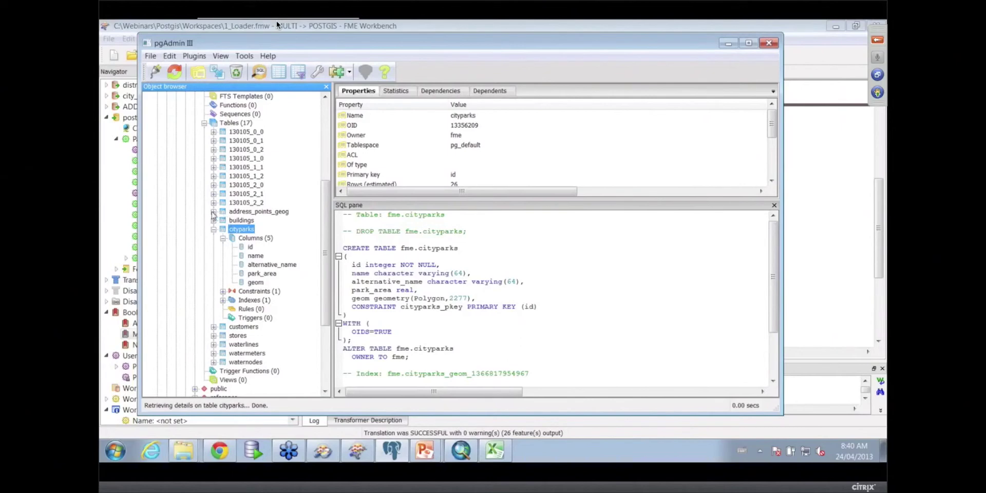
Step: Expand address_points_geog's 18 columns and display its table definition
left_click(213, 212)
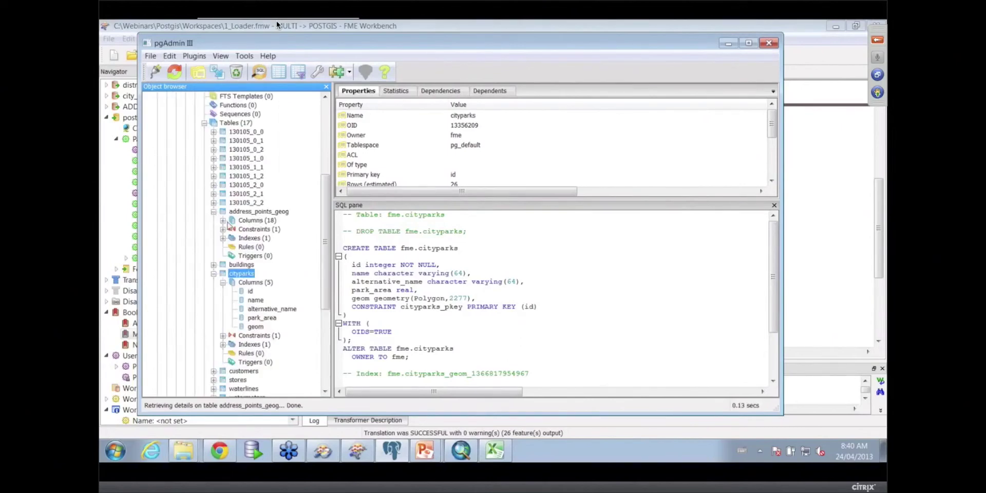
left_click(222, 221)
left_click(242, 212)
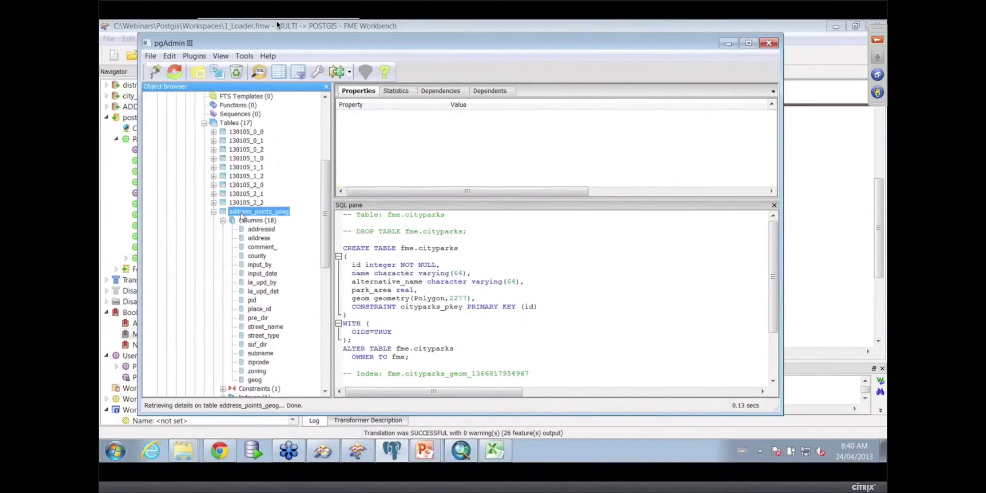
left_click_drag(773, 260, 774, 337)
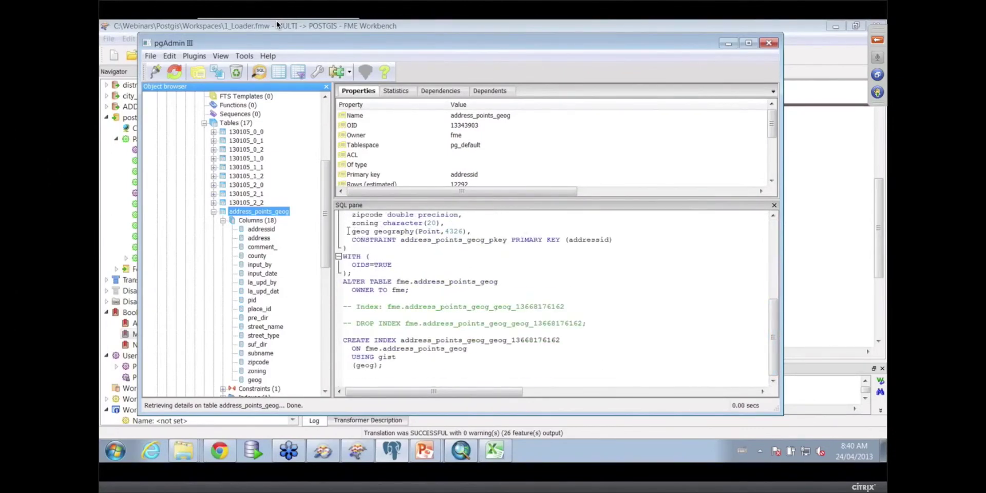
Step: Highlight the geog geography(Point,4326) column and GiST index, then collapse both table nodes
left_click_drag(348, 231, 472, 232)
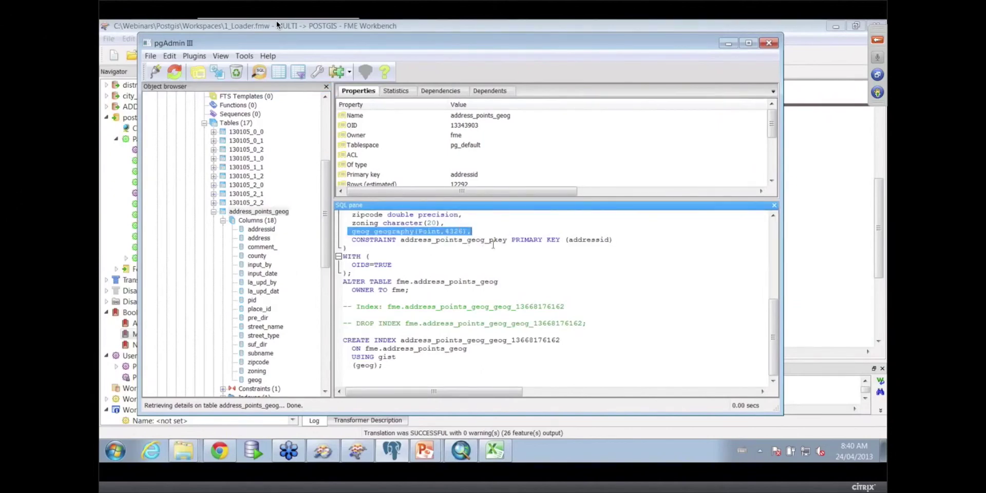
left_click_drag(420, 367, 343, 340)
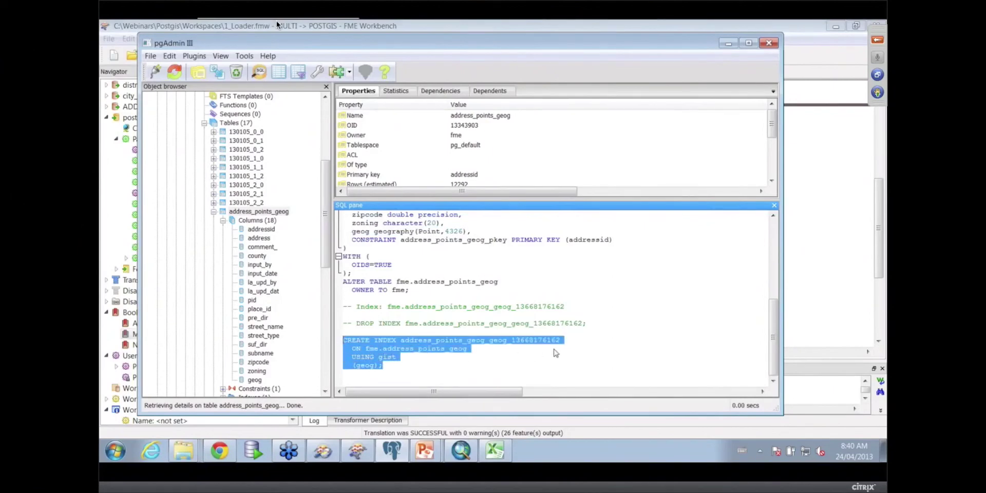
left_click(213, 211)
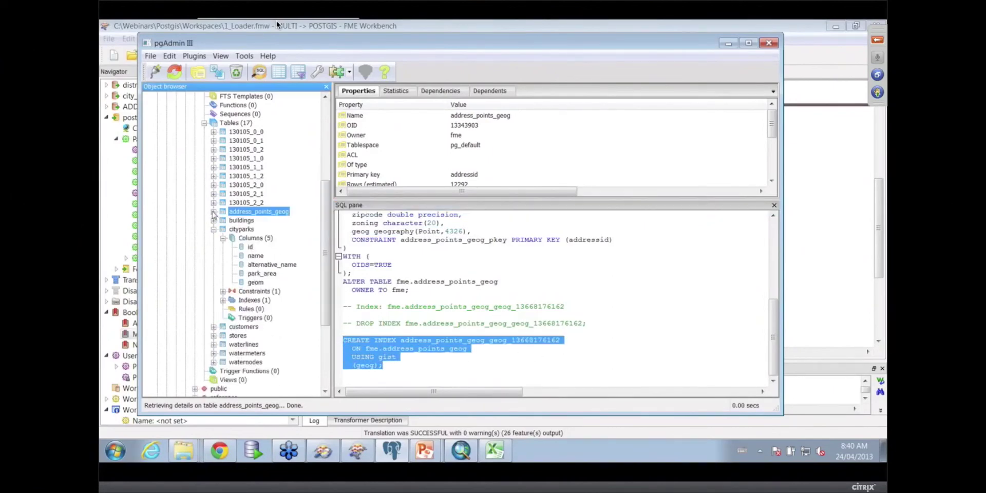
left_click(213, 230)
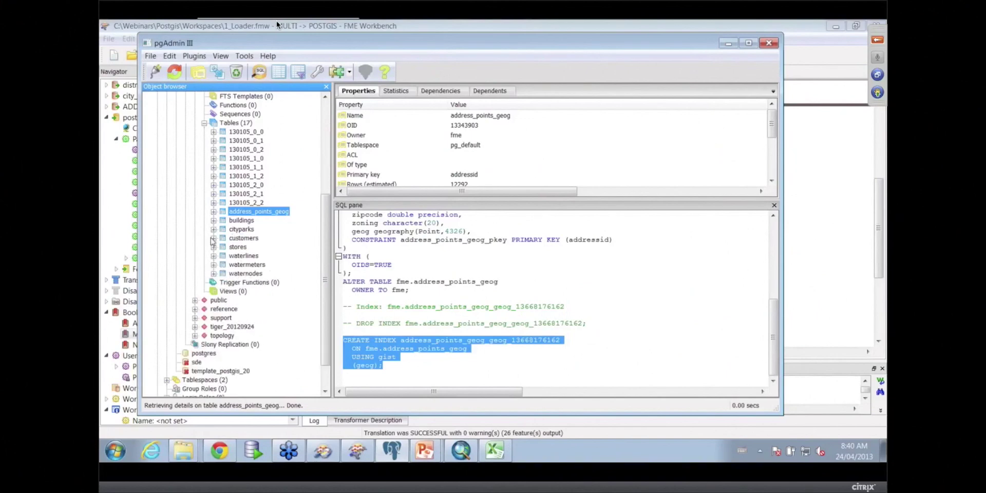